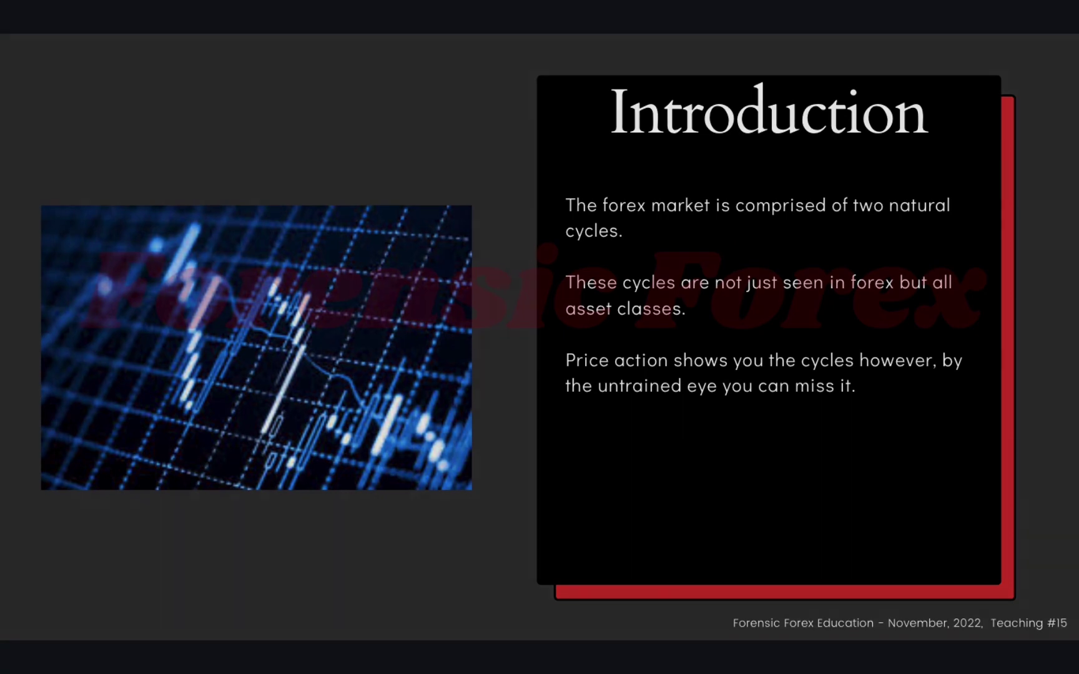
- Advance the slideshow to the Large Range slide
key(Right)
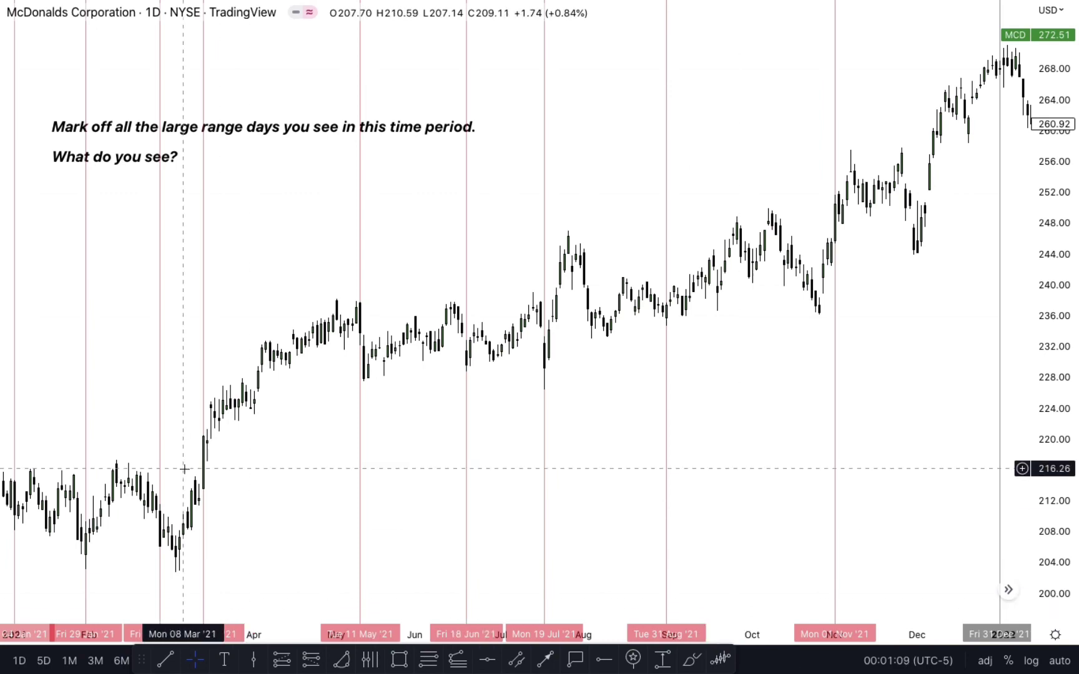
- Zoom the McDonald's chart to January–July 2021, then select and release the 15 Mar large-range line
scroll(183, 467, left, 5)
scroll(184, 468, up, 5)
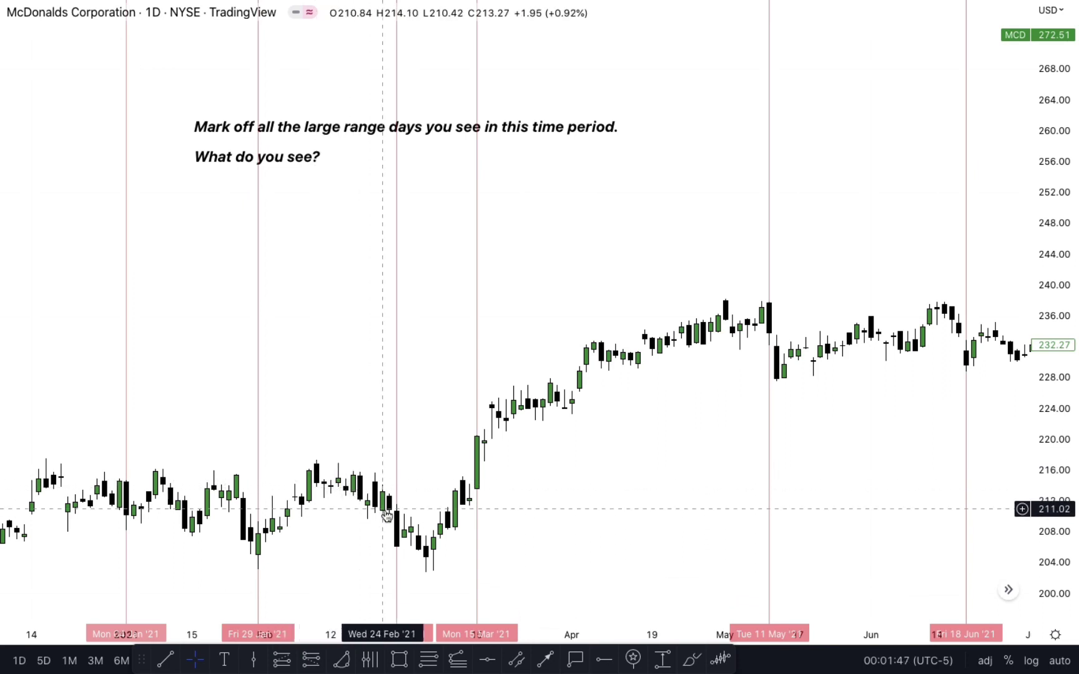
scroll(386, 514, right, 3)
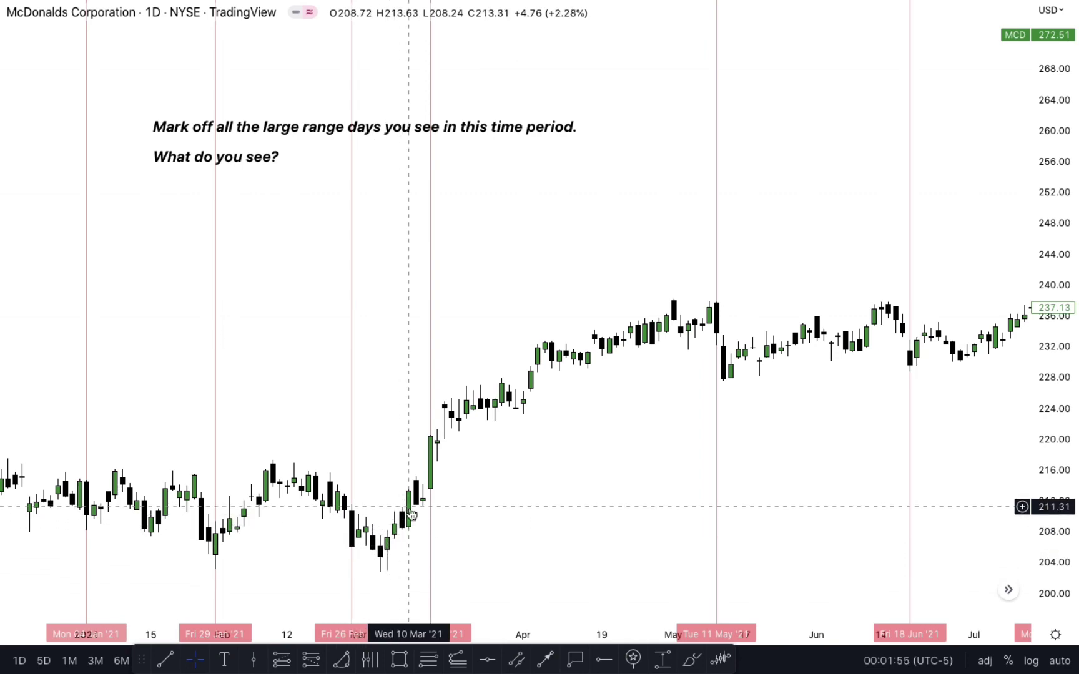
scroll(457, 484, right, 3)
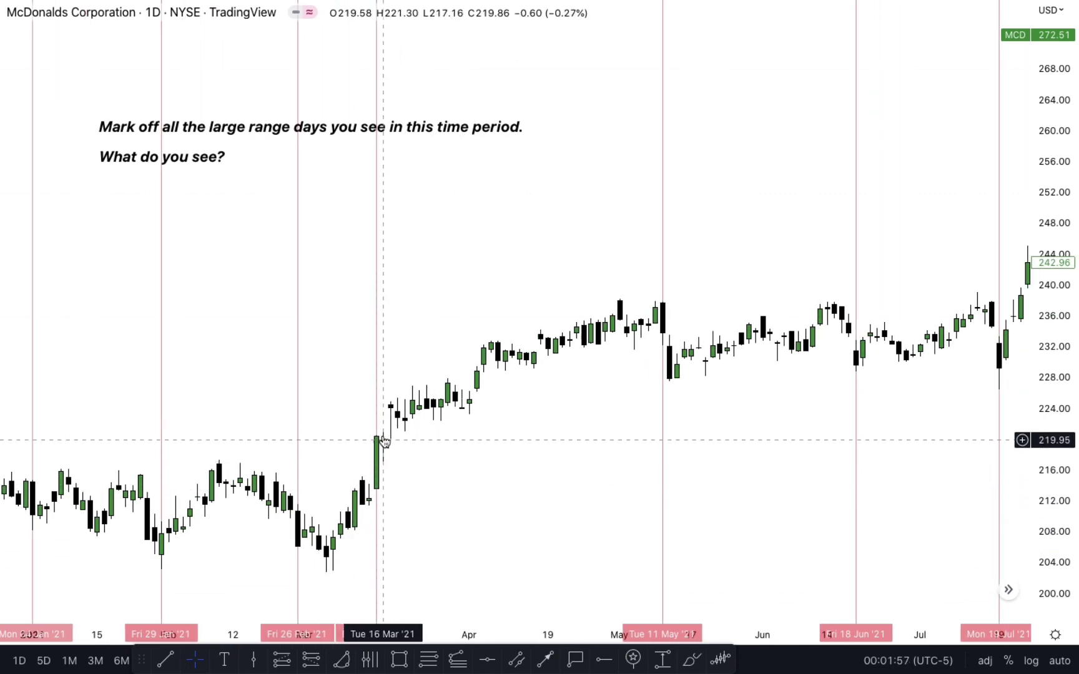
click(378, 443)
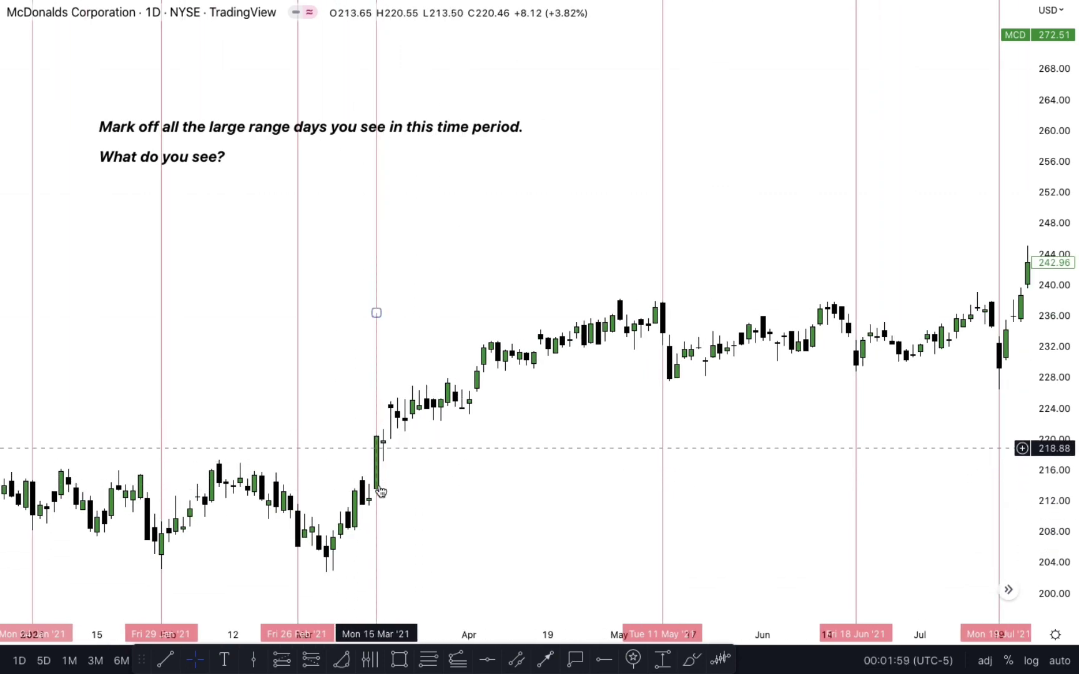
click(385, 435)
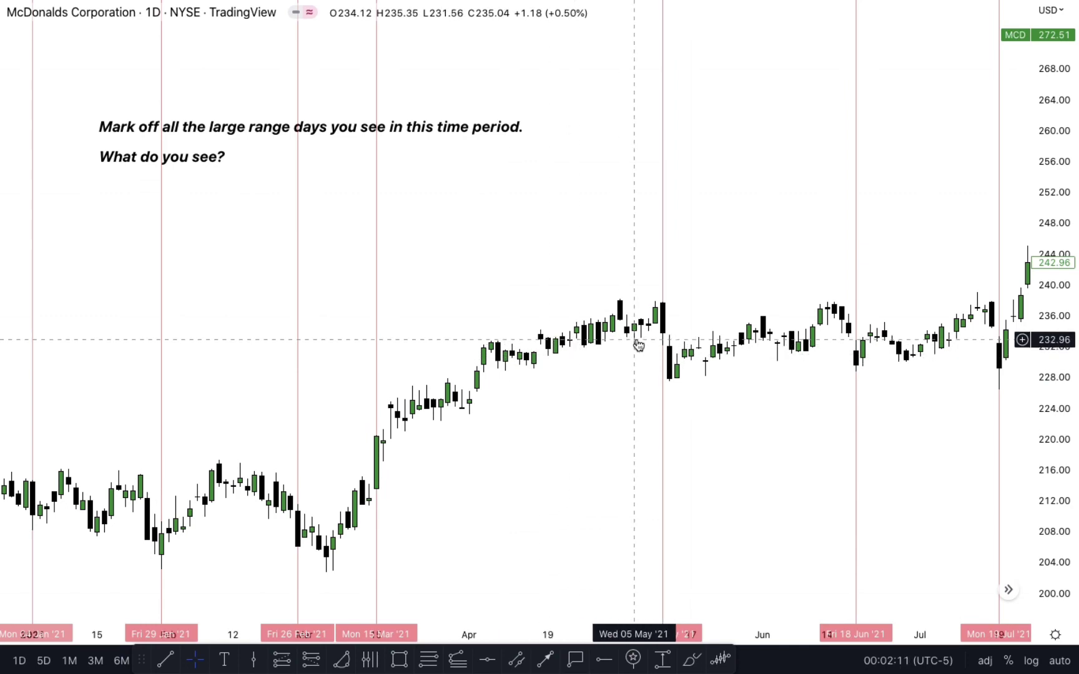
- Scroll and zoom through the chart to review the red large-range day lines
scroll(602, 350, right, 5)
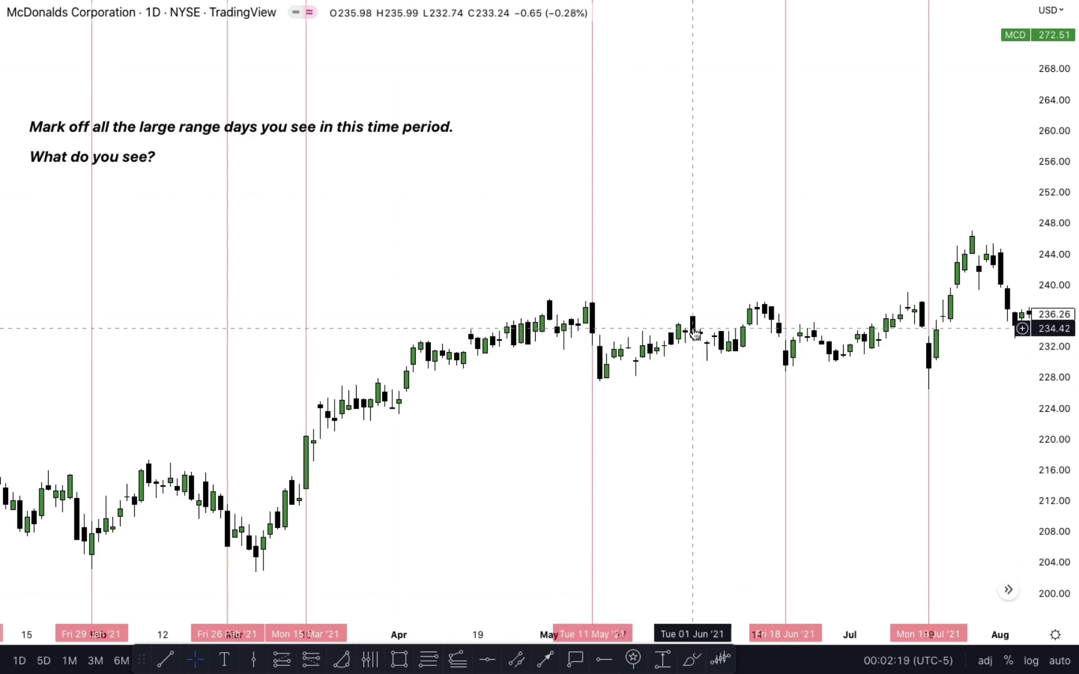
scroll(693, 334, down, 3)
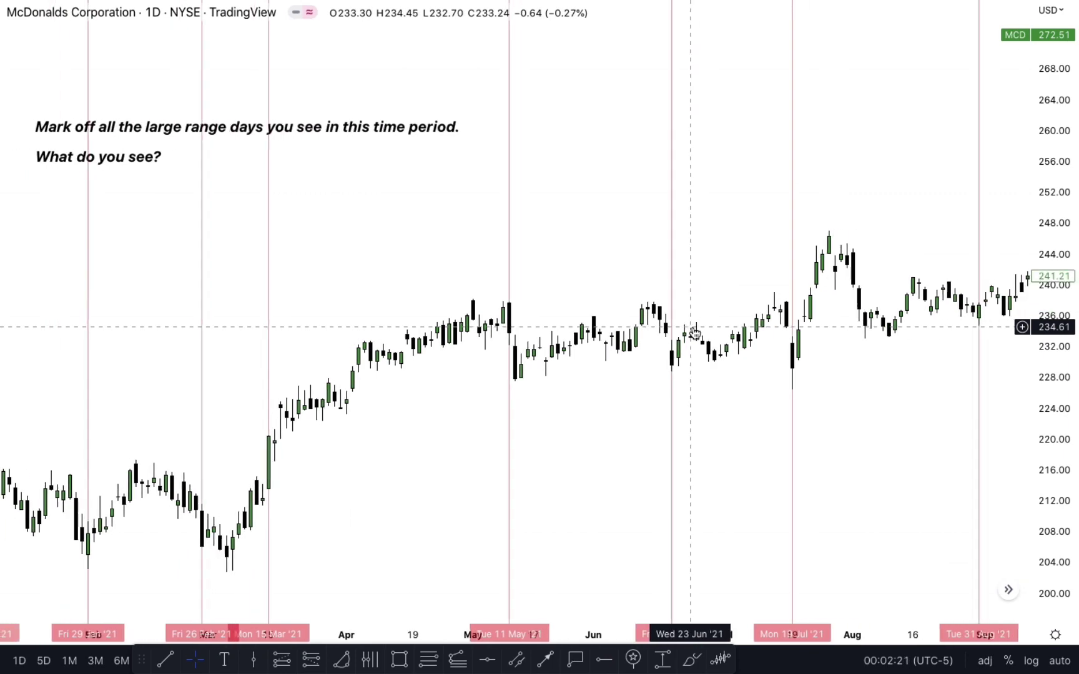
scroll(694, 333, down, 2)
scroll(686, 337, up, 1)
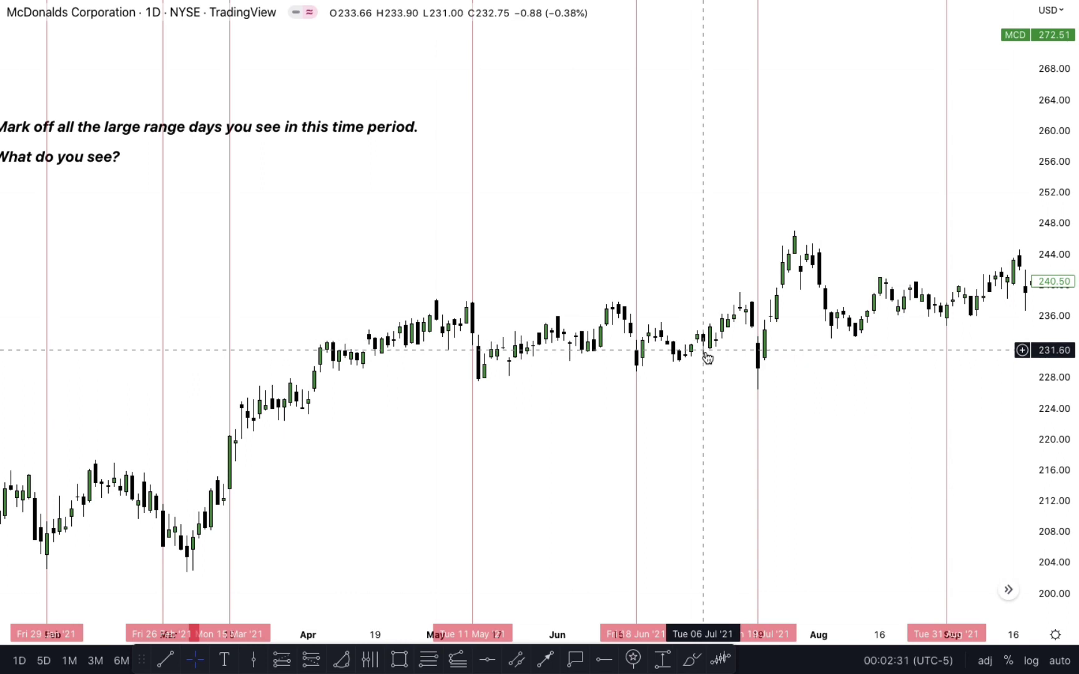
scroll(709, 321, up, 3)
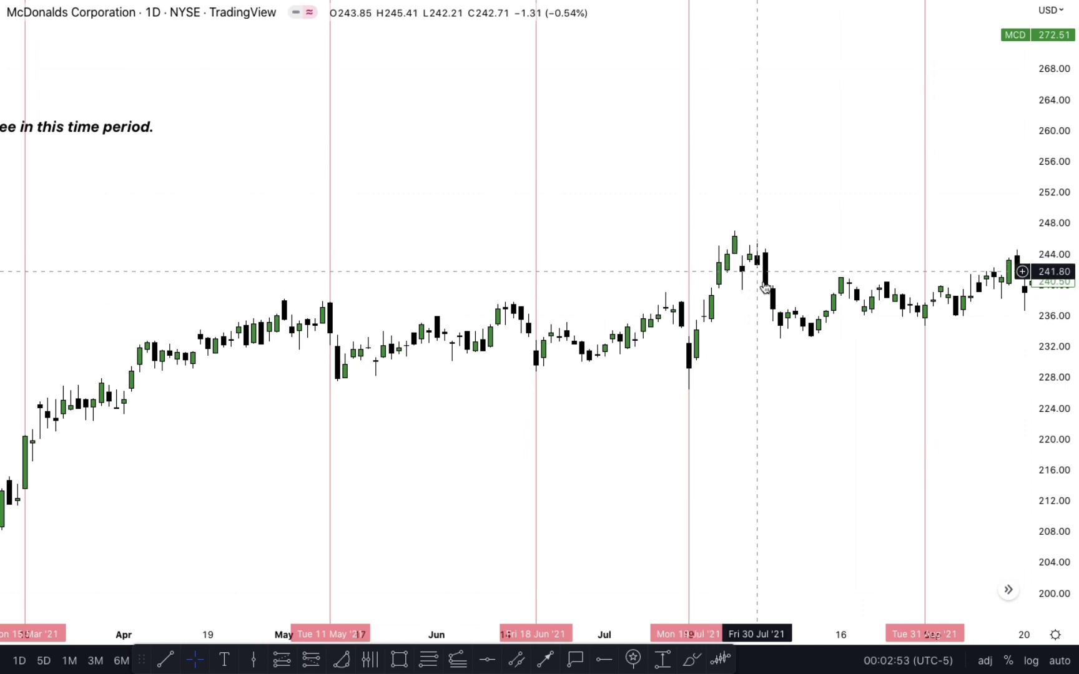
scroll(743, 290, down, 3)
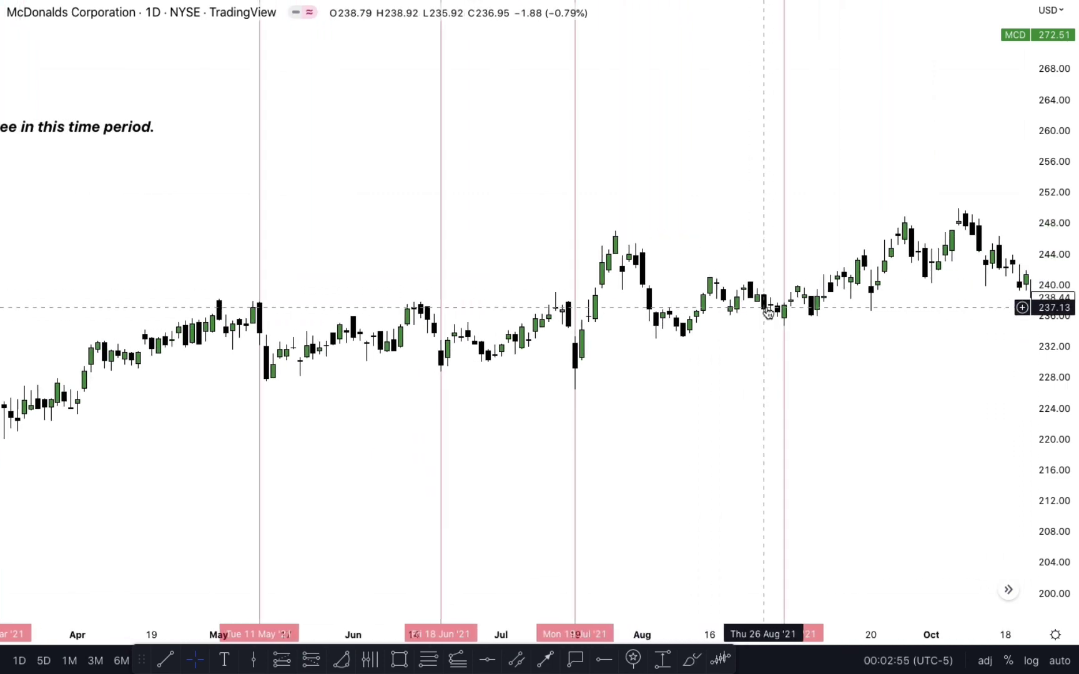
scroll(767, 312, down, 4)
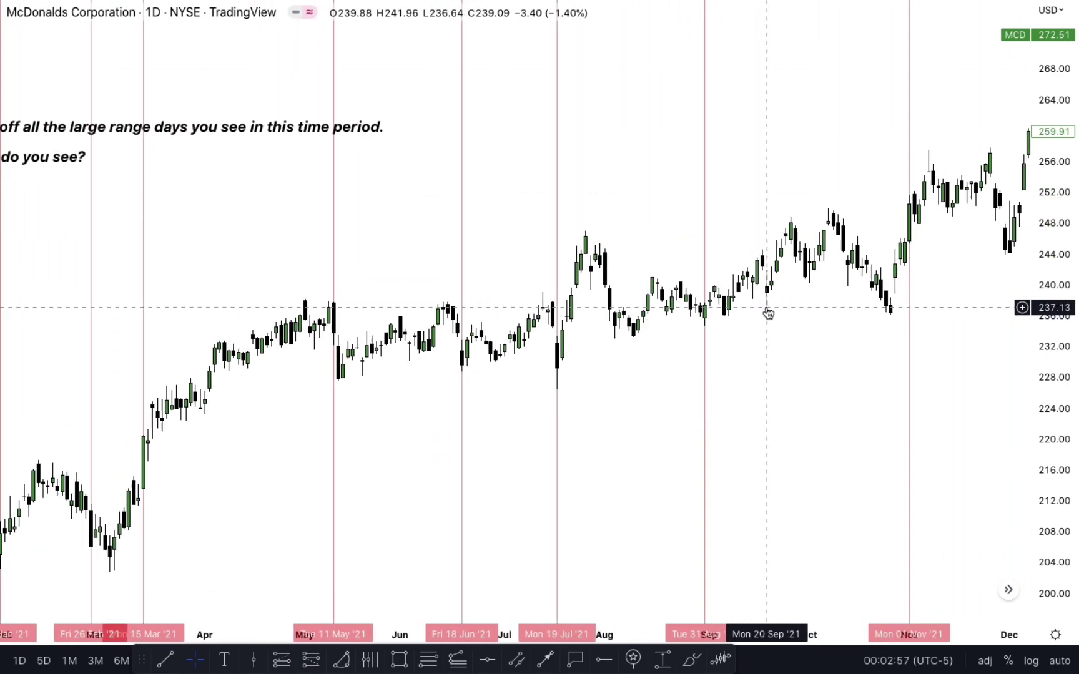
scroll(766, 307, down, 2)
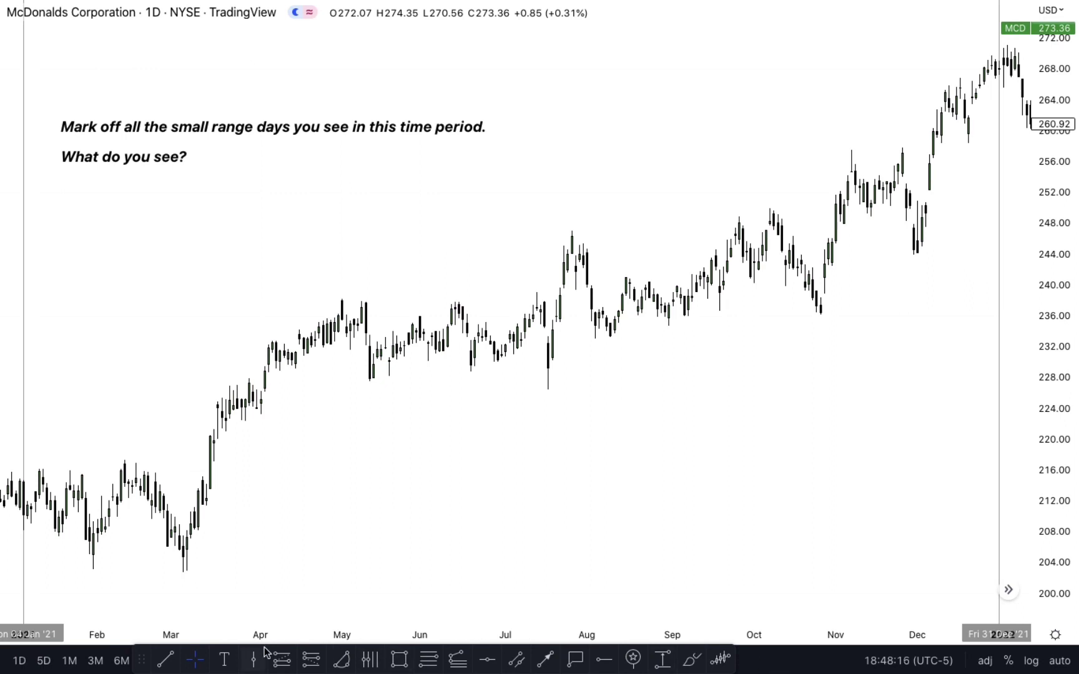
- Draw vertical lines on the small-range days 31 Mar, 12 Mar, 19 May and 30 Jun 2021
click(256, 442)
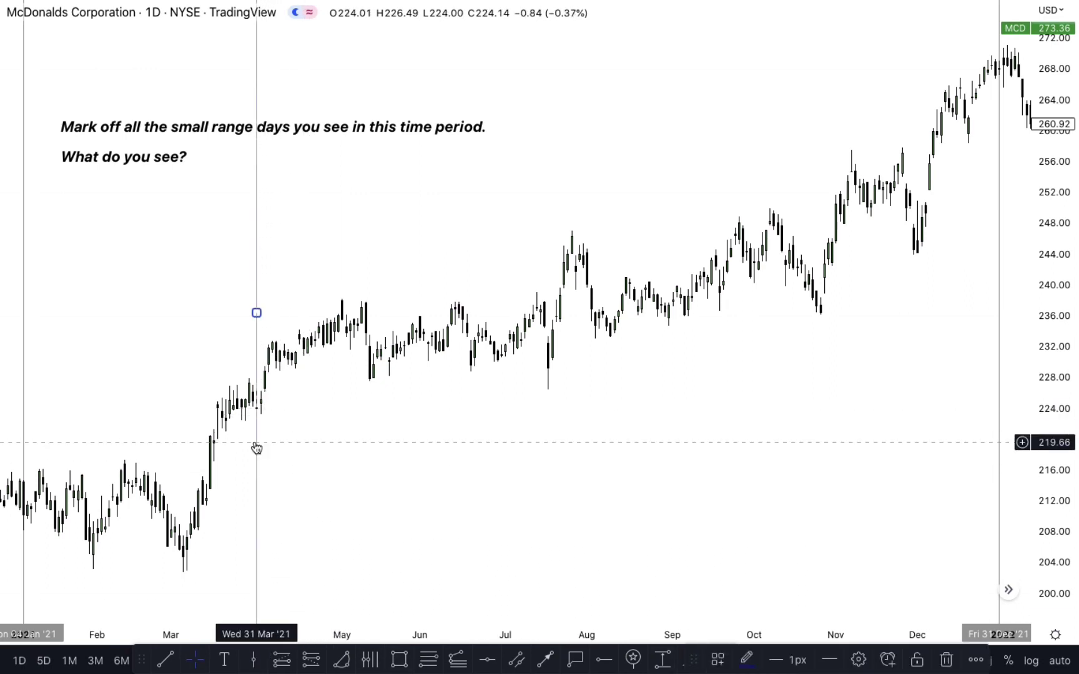
click(256, 666)
click(207, 559)
click(258, 665)
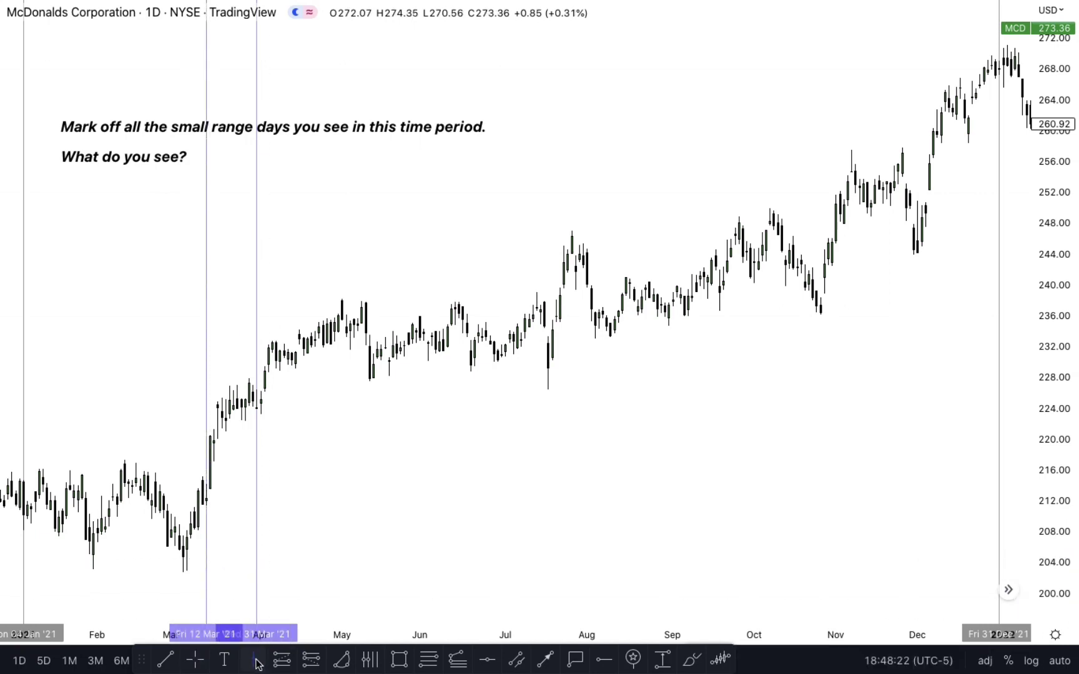
click(389, 482)
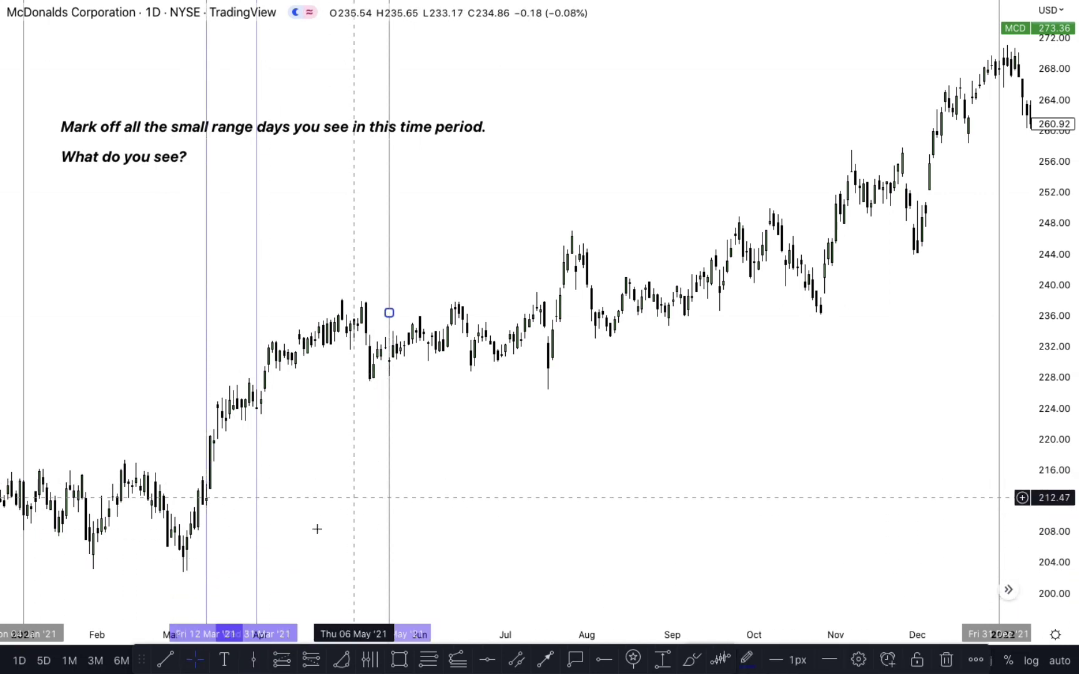
click(501, 456)
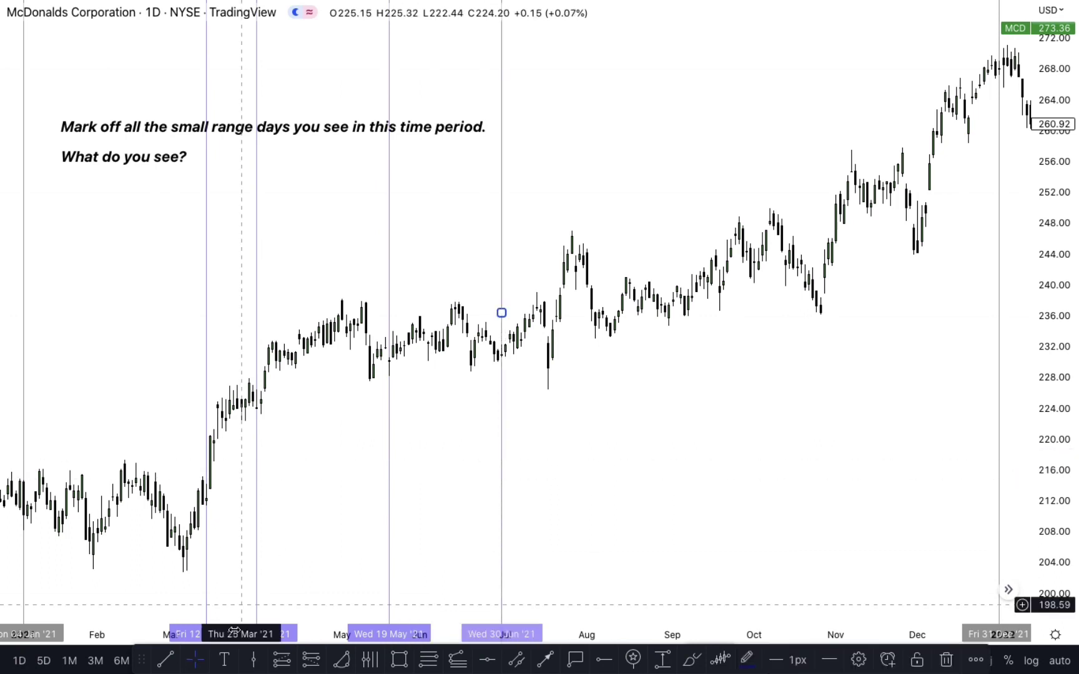
- Add vertical lines for the small-range days 23 Aug, 21 Sep and 3 Feb 2021
click(256, 660)
click(644, 417)
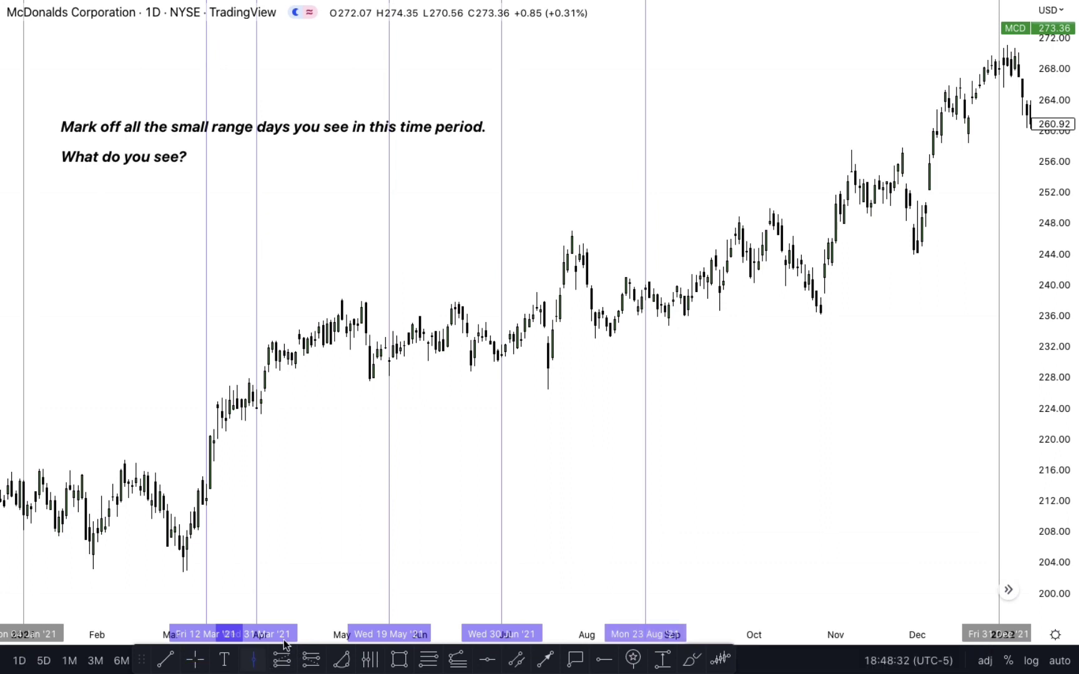
click(723, 428)
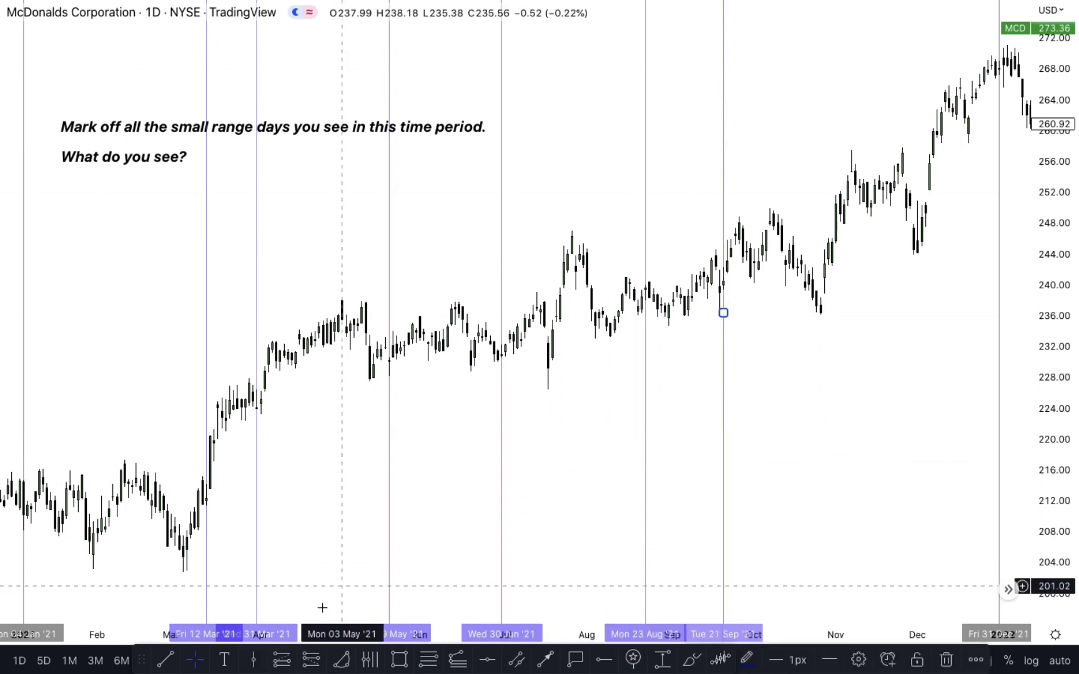
click(253, 662)
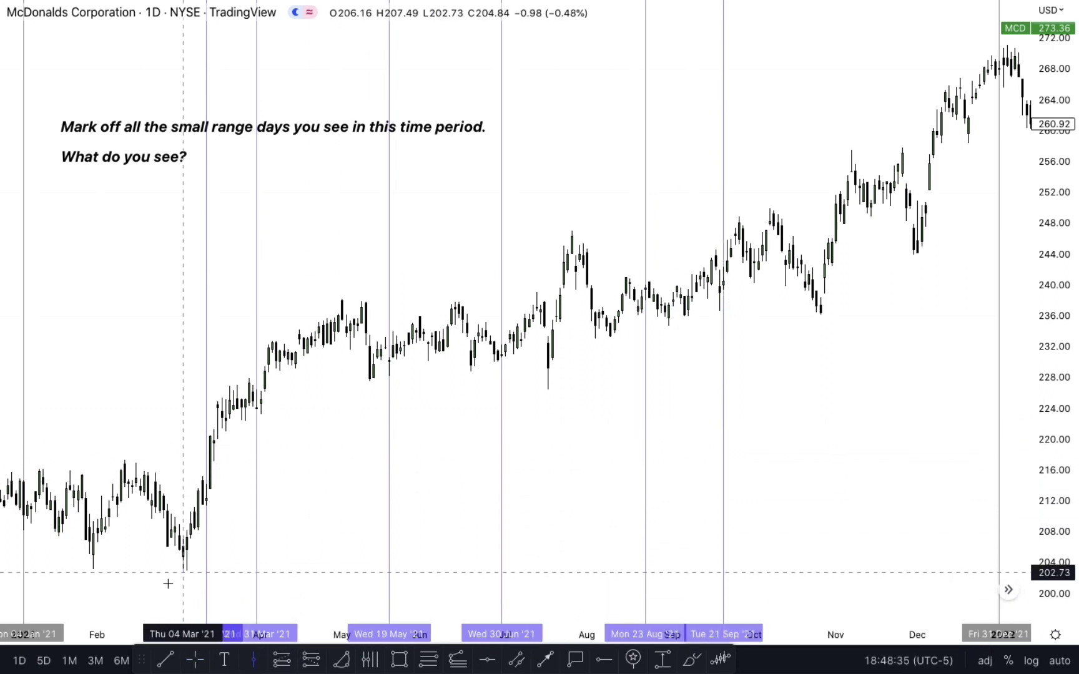
click(104, 568)
click(466, 525)
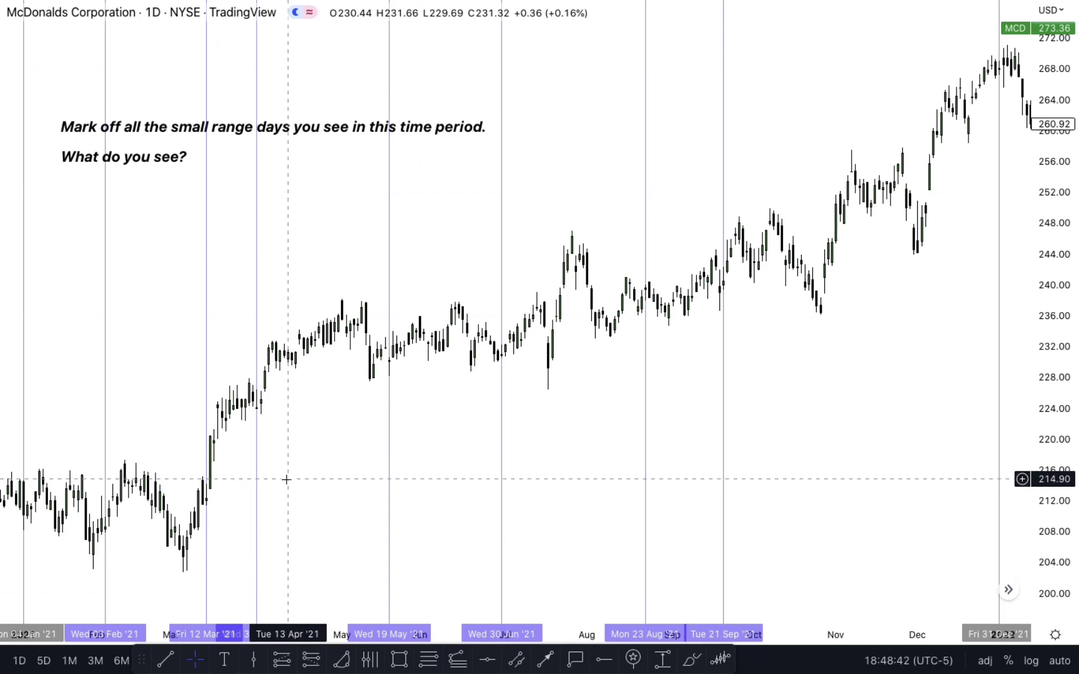
scroll(390, 484, down, 2)
scroll(380, 477, up, 5)
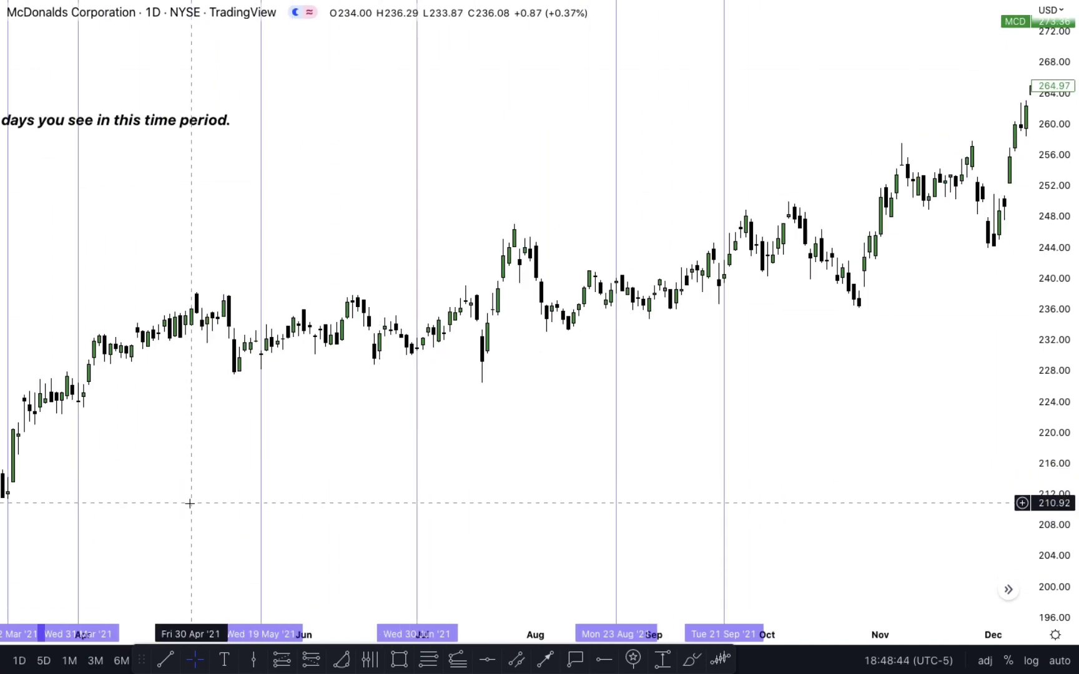
drag(188, 571, 686, 491)
drag(248, 508, 307, 468)
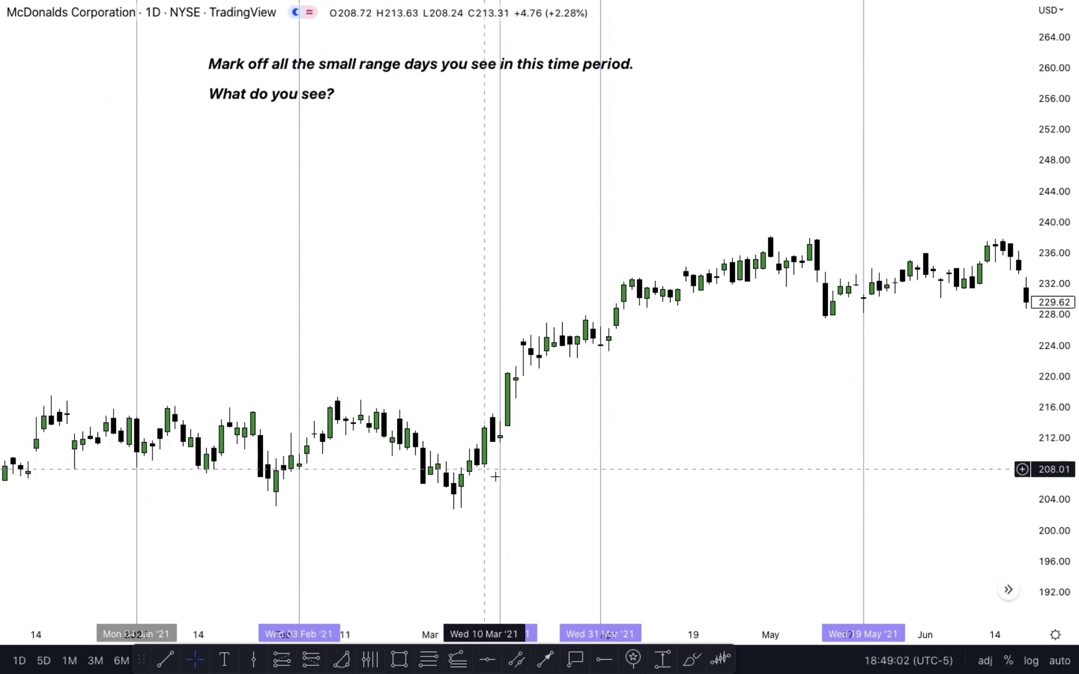
scroll(493, 469, right, 3)
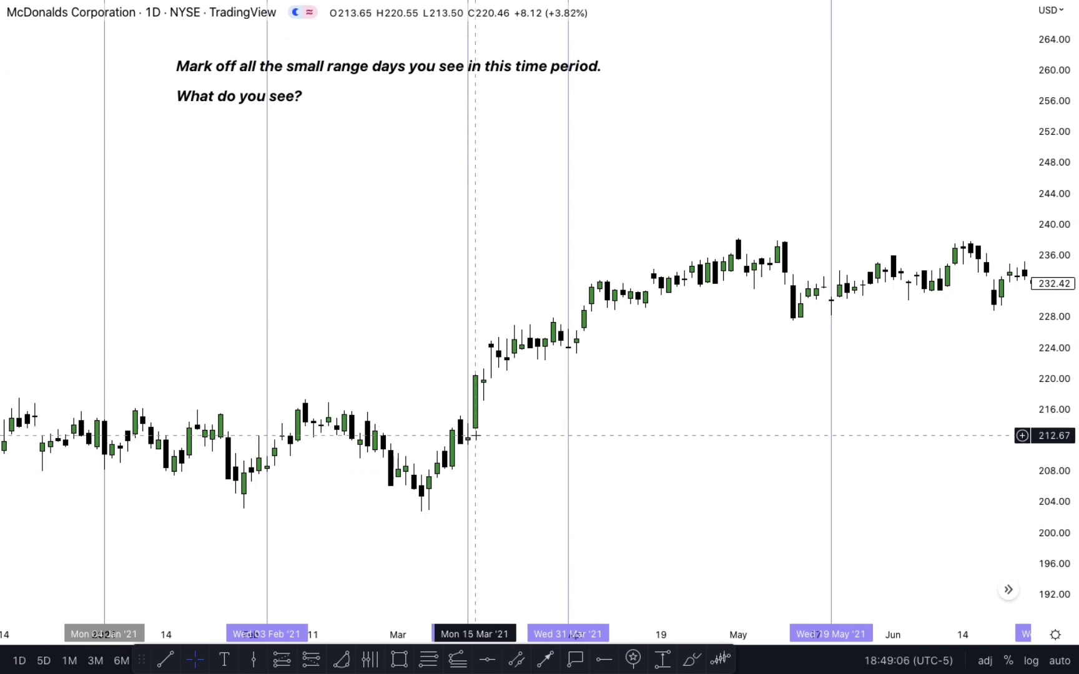
drag(591, 403, 494, 404)
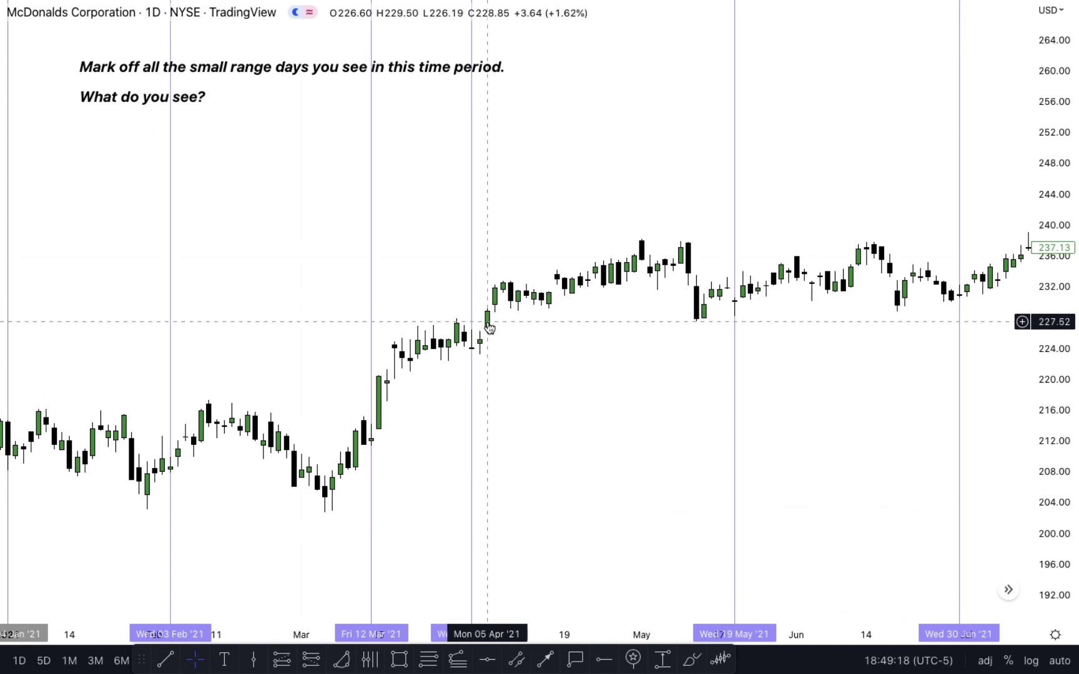
drag(669, 352, 426, 343)
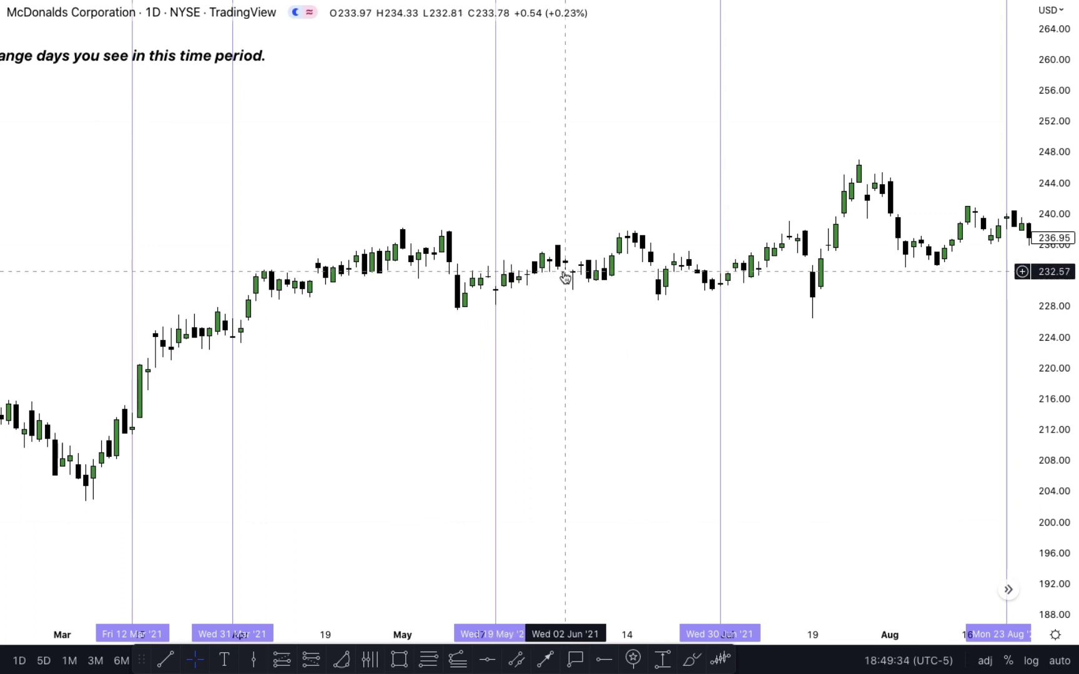
drag(581, 284, 329, 366)
drag(530, 369, 472, 375)
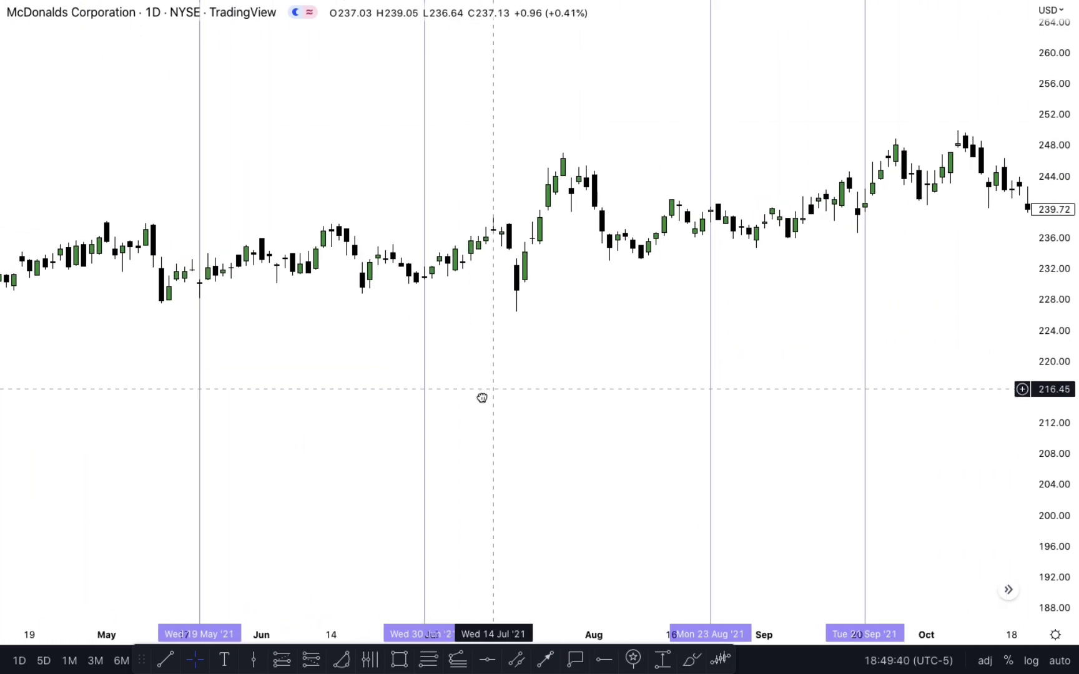
drag(484, 395, 462, 407)
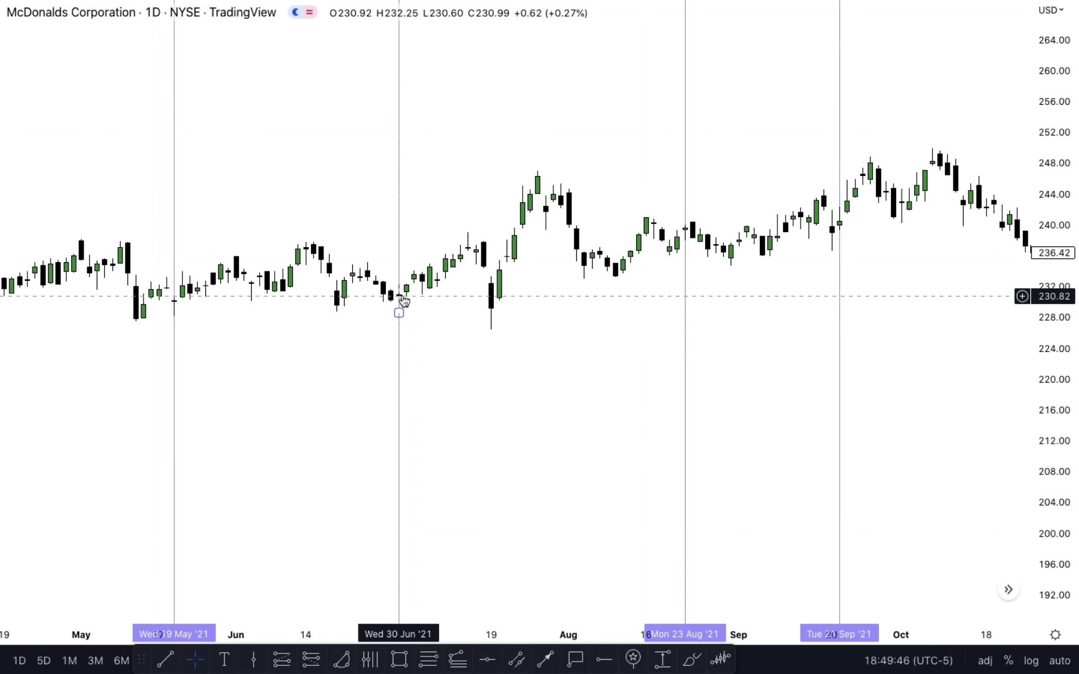
drag(528, 340, 400, 340)
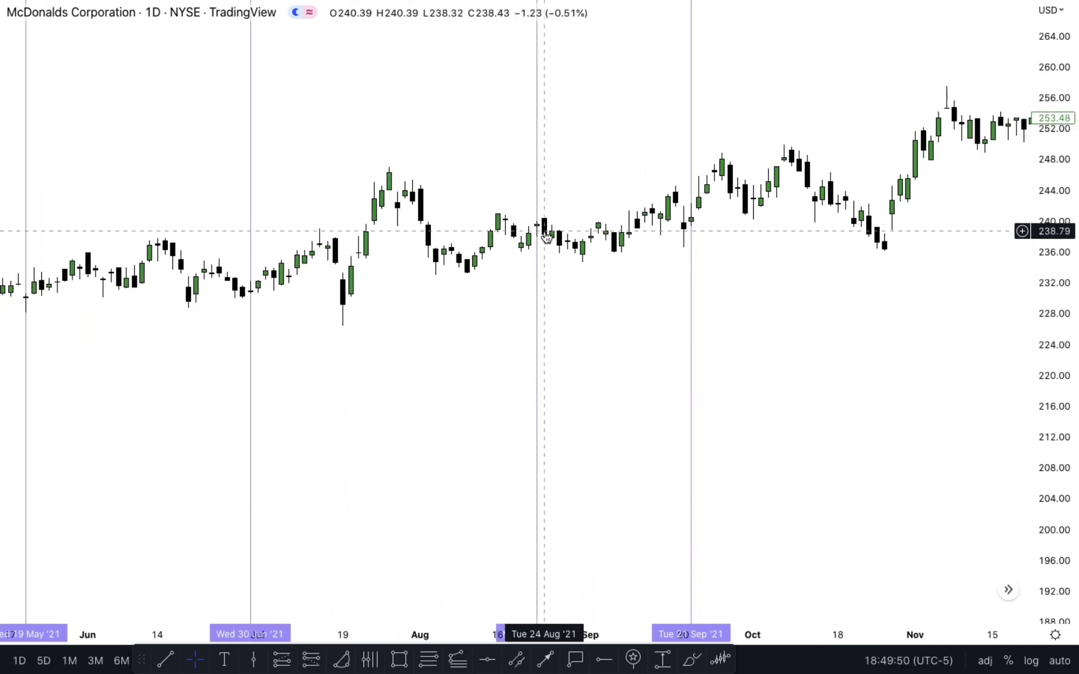
drag(643, 321, 549, 365)
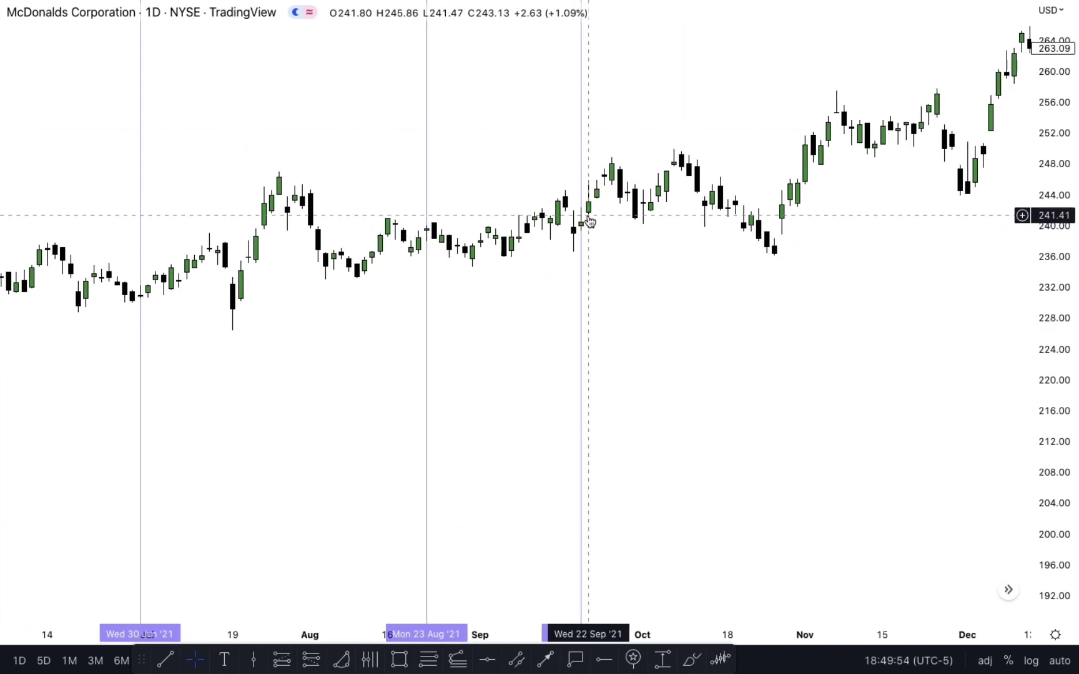
scroll(683, 395, down, 3)
drag(811, 424, 791, 451)
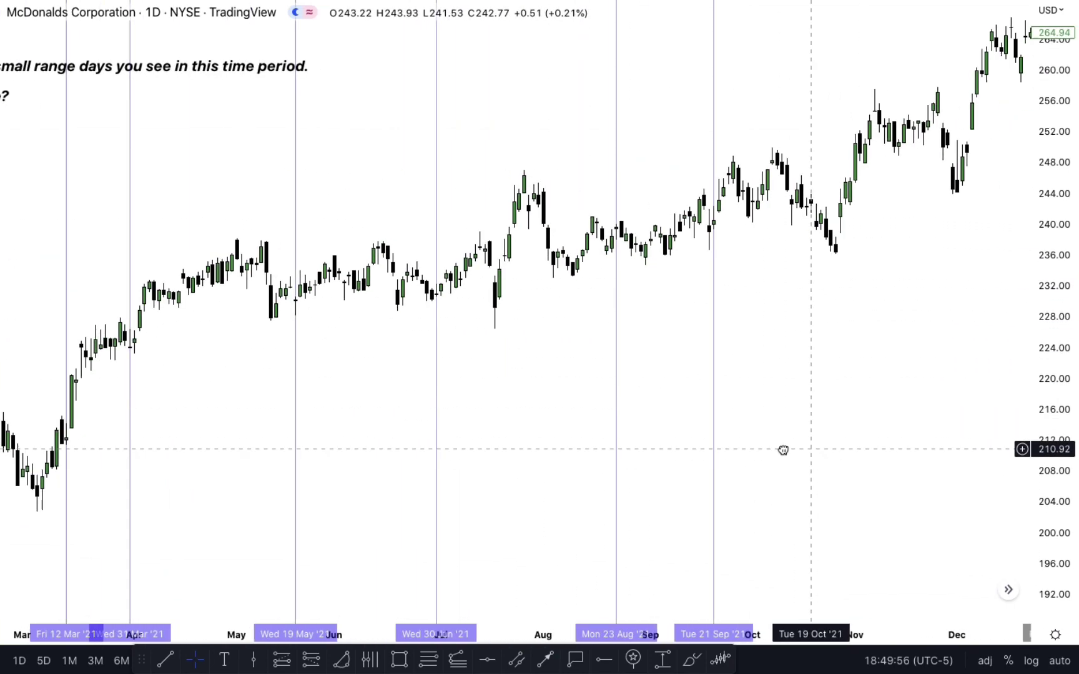